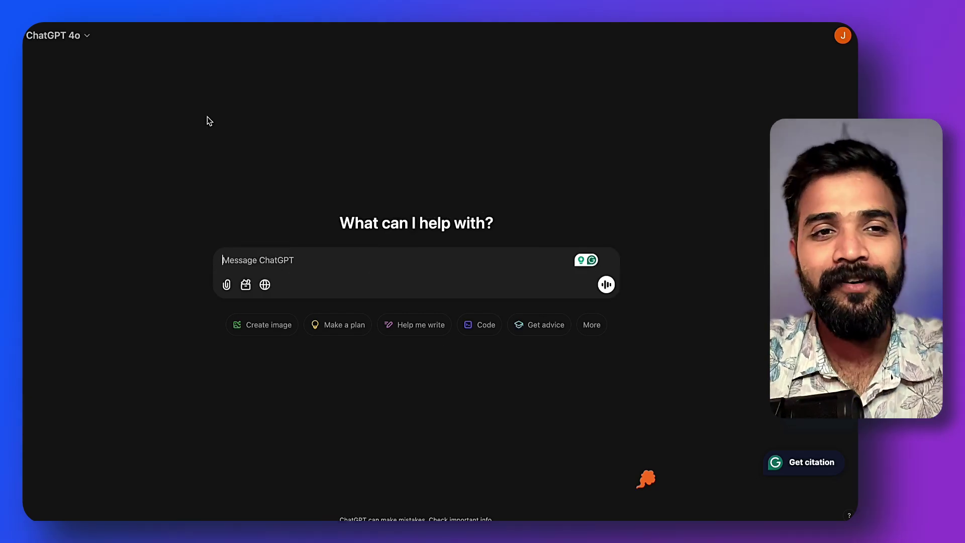
Switch to GPT-4o with scheduled tasks and send the weekly Friday 2 pm AI news summary request
{"action": "left_click", "coordinate": [78, 42]}
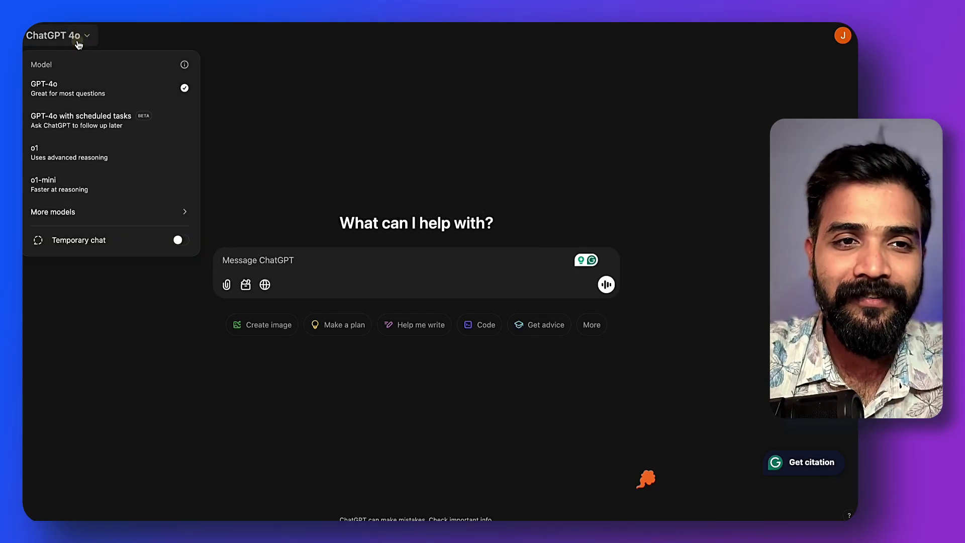
{"action": "left_click", "coordinate": [86, 122]}
{"action": "left_click", "coordinate": [259, 257]}
{"action": "type", "text": "On Fridays at 2 PM, send me a summary of the latest news in AI. Keep it brief, and keep an eye out for especially-surprising stories."}
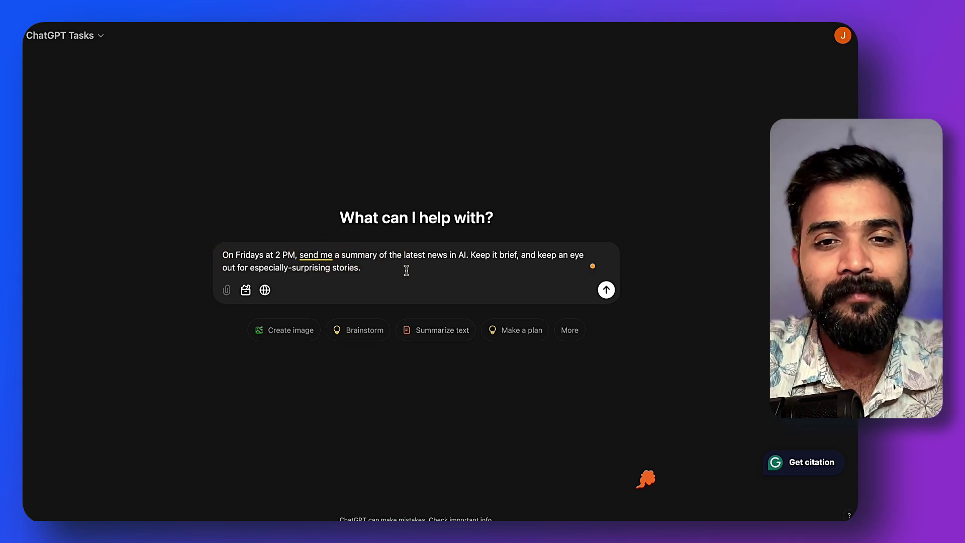
{"action": "mouse_move", "coordinate": [315, 255]}
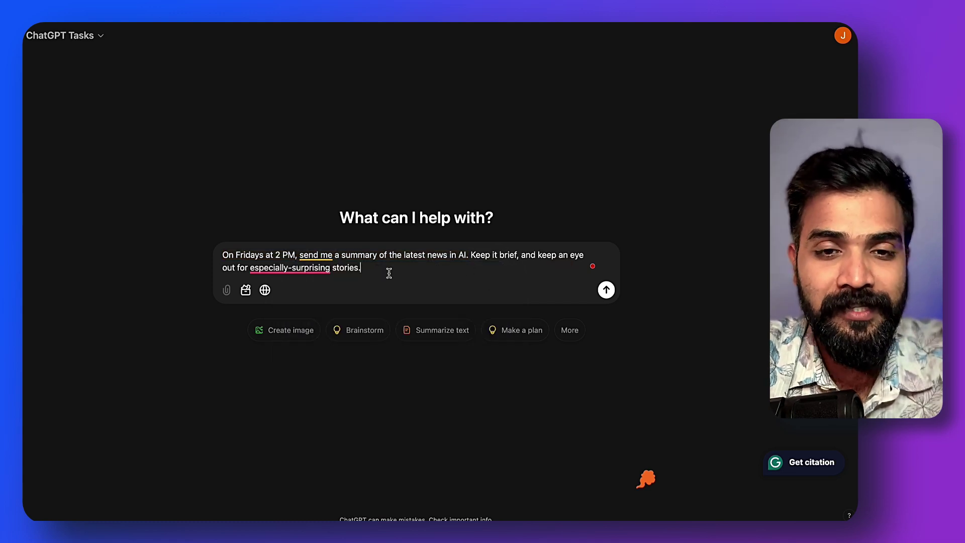
{"action": "key", "text": "Return"}
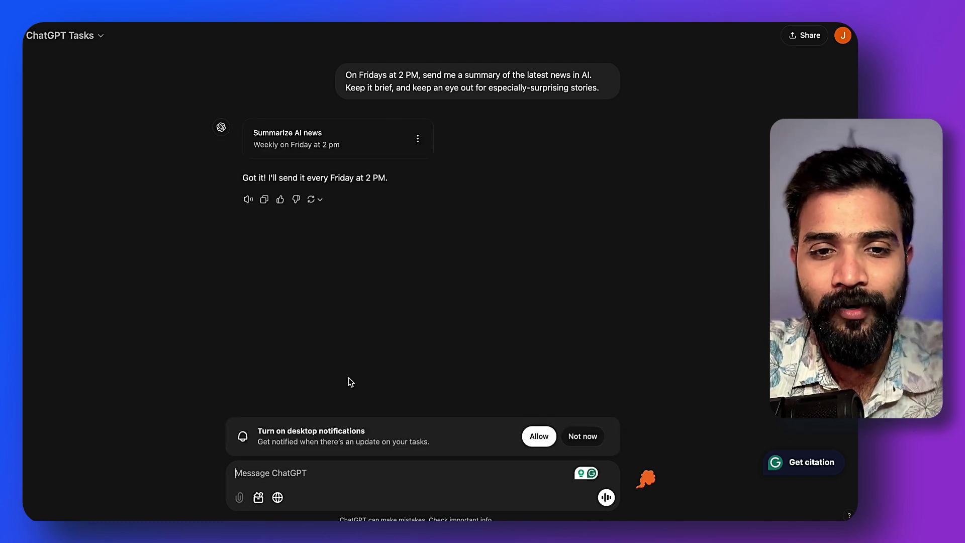
Allow desktop notifications for ChatGPT tasks in both prompts
{"action": "left_click_drag", "start_coordinate": [260, 431], "coordinate": [425, 442]}
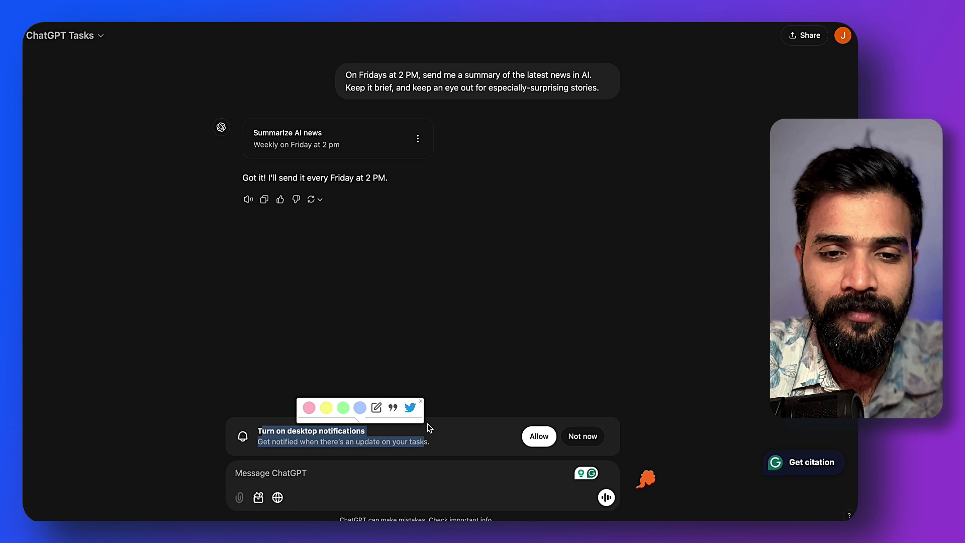
{"action": "left_click", "coordinate": [484, 399]}
{"action": "left_click", "coordinate": [546, 440]}
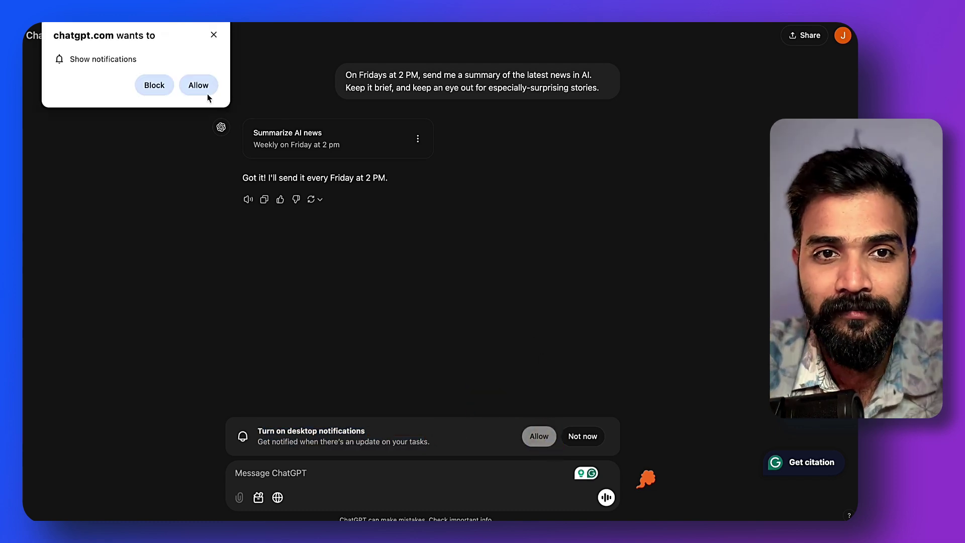
{"action": "left_click", "coordinate": [208, 94]}
{"action": "left_click", "coordinate": [550, 234]}
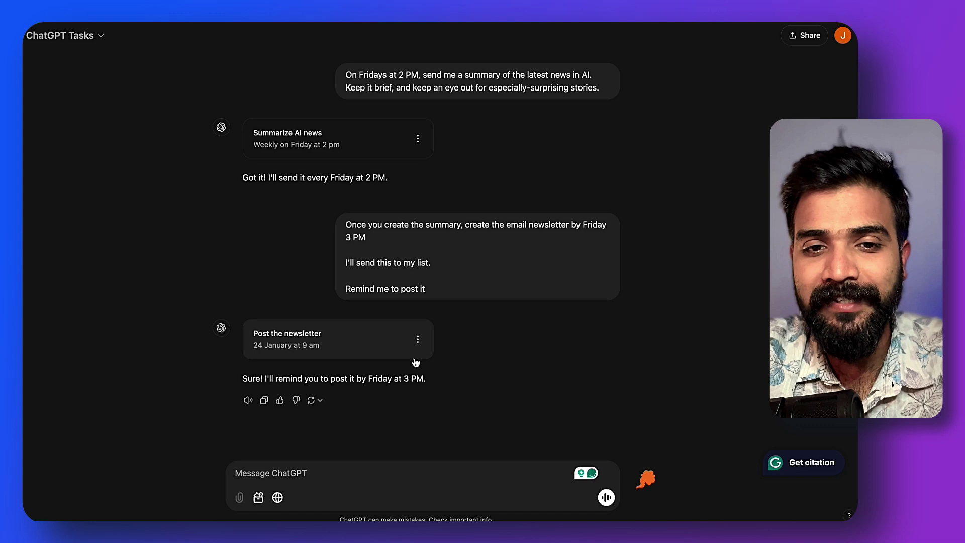
Review the newsletter request and its 'Post the newsletter' reminder for 24 January at 9 am
{"action": "left_click_drag", "start_coordinate": [481, 227], "coordinate": [586, 224]}
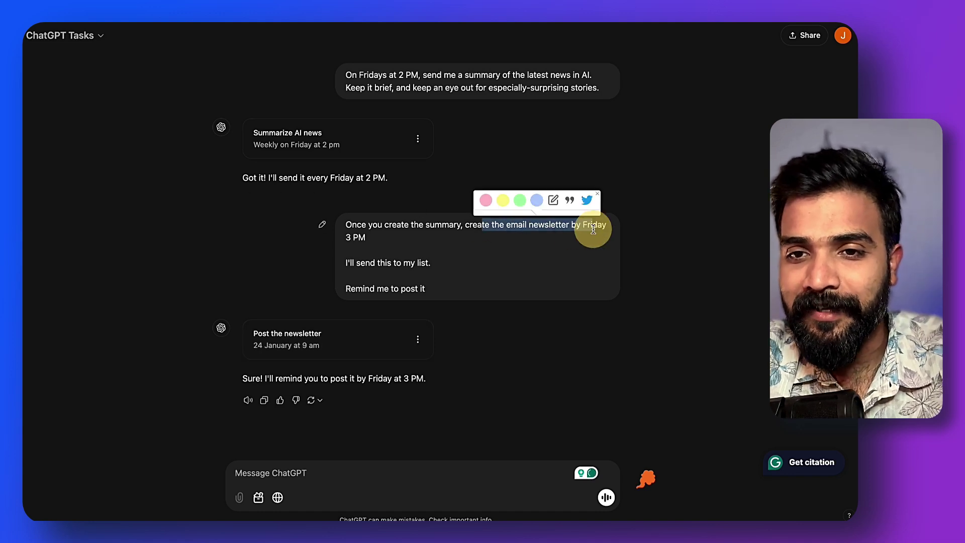
{"action": "left_click", "coordinate": [674, 234]}
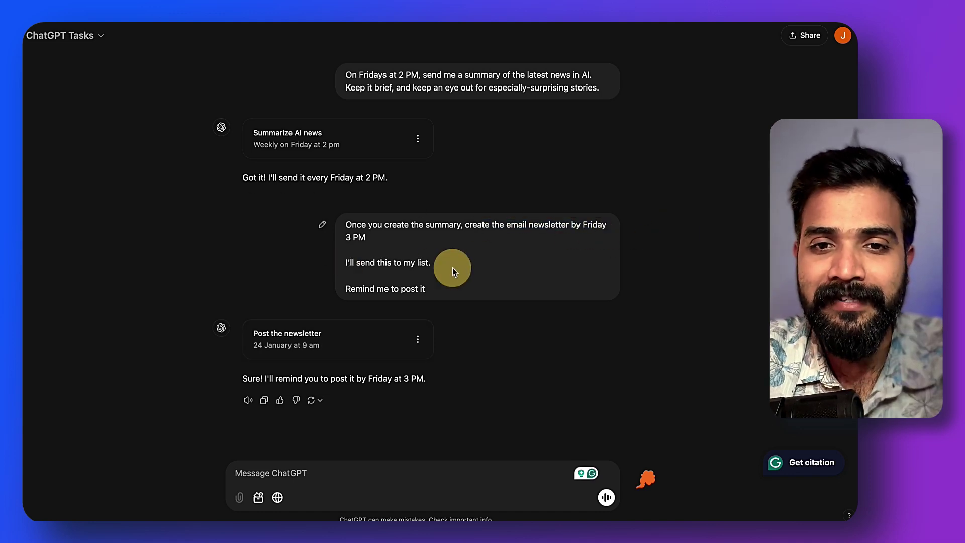
{"action": "triple_click", "coordinate": [367, 289]}
{"action": "left_click", "coordinate": [316, 288]}
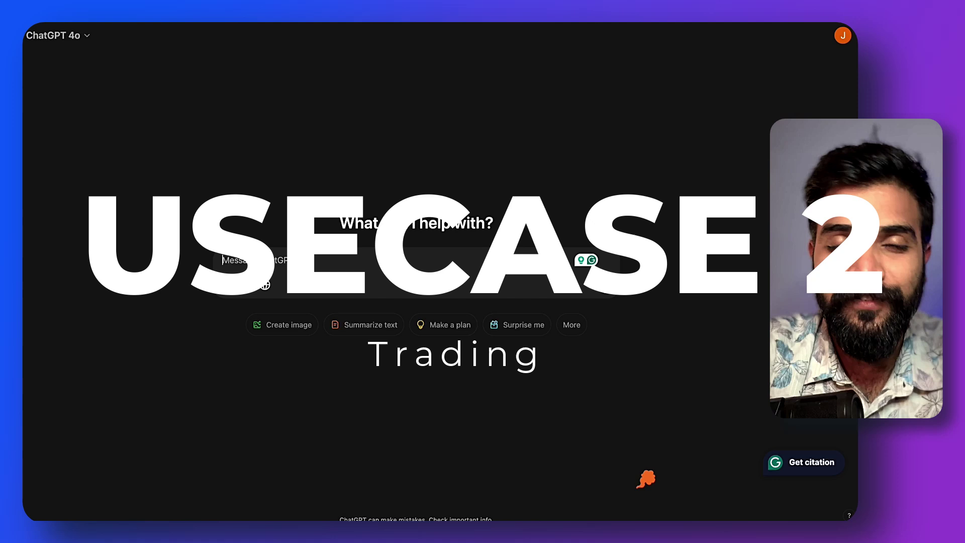
Send the request to check TCS stock prices daily at 9:30 am
{"action": "left_click", "coordinate": [294, 260]}
{"action": "type", "text": "Notify me about the TCS STOCK PRICES 9.30 AM in the morning every day"}
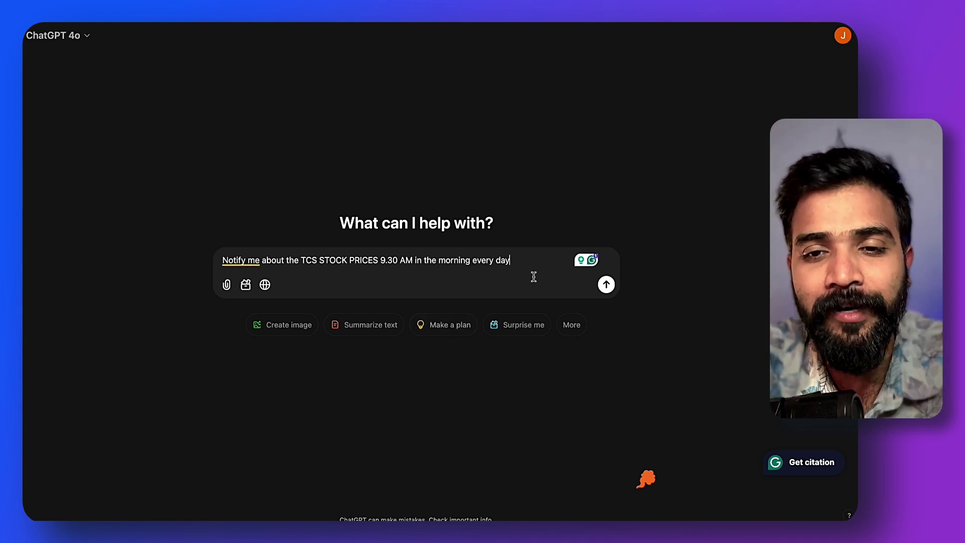
{"action": "left_click", "coordinate": [606, 284]}
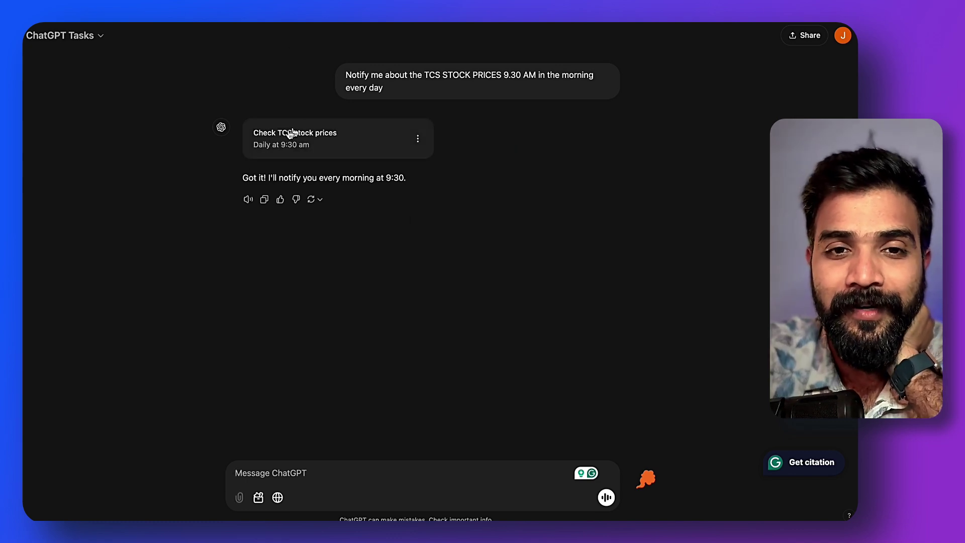
Review the 'Check TCS stock prices' task card and its confirmation reply
{"action": "left_click_drag", "start_coordinate": [251, 133], "coordinate": [362, 135]}
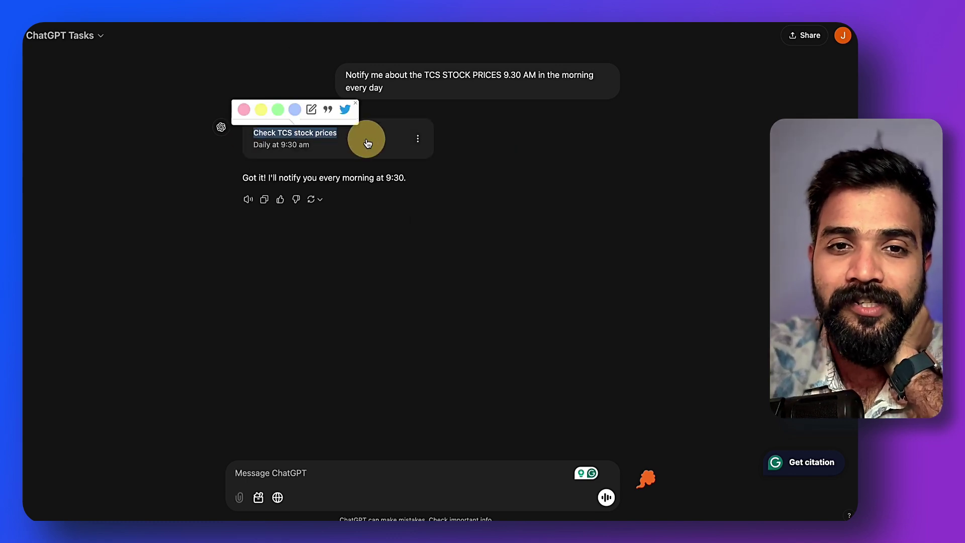
{"action": "left_click", "coordinate": [455, 192]}
{"action": "left_click_drag", "start_coordinate": [406, 180], "coordinate": [244, 121]}
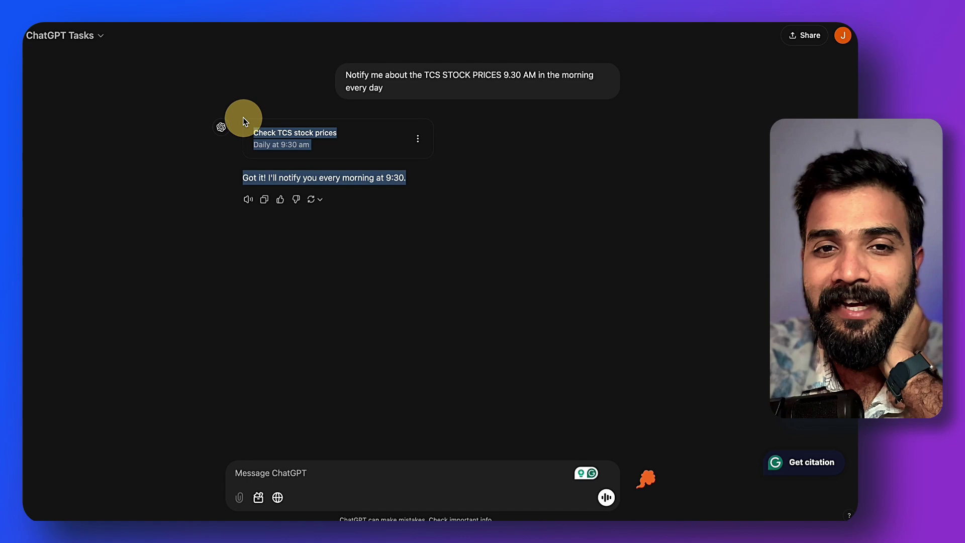
{"action": "left_click", "coordinate": [219, 86]}
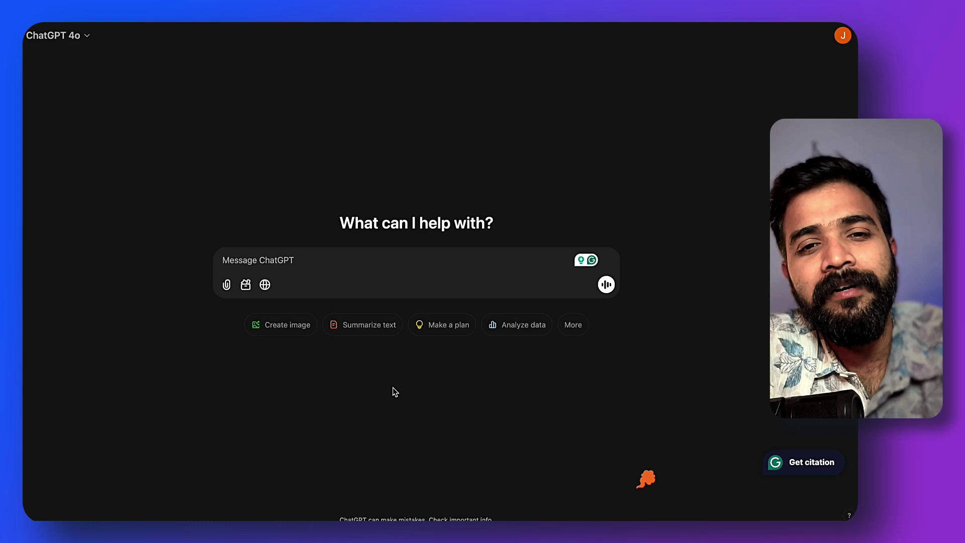
Switch to GPT-4o with scheduled tasks and send the 7 AM water-and-stretching reminder request
{"action": "type", "text": "Remind me every morning at 7 AM to drink a glass of water and do 5 minutes of stretching."}
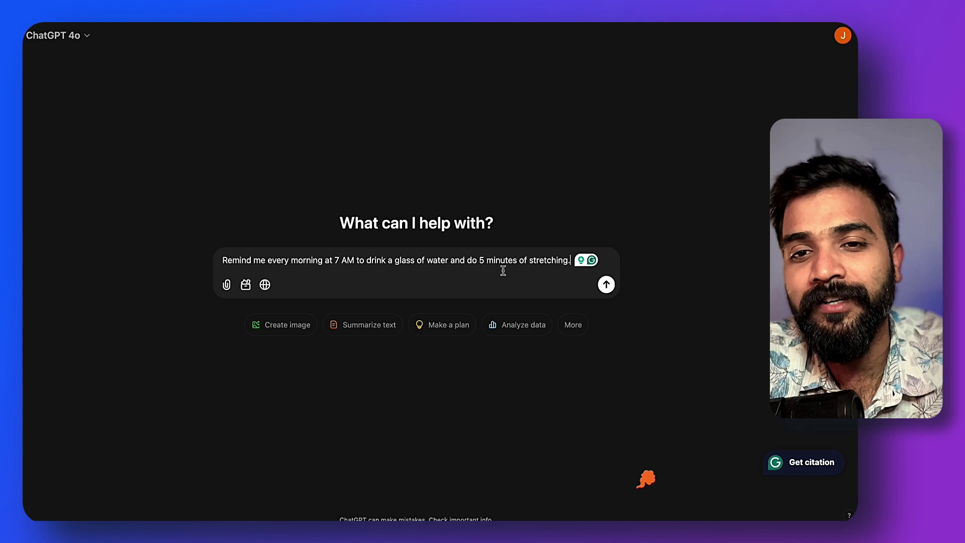
{"action": "key", "text": "super+a"}
{"action": "key", "text": "super+c"}
{"action": "key", "text": "BackSpace"}
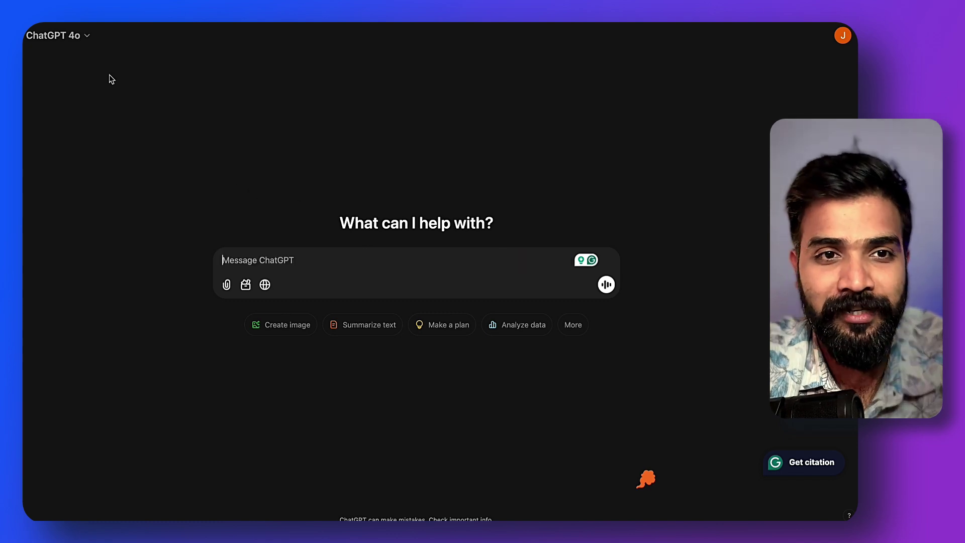
{"action": "left_click", "coordinate": [58, 34]}
{"action": "left_click", "coordinate": [98, 112]}
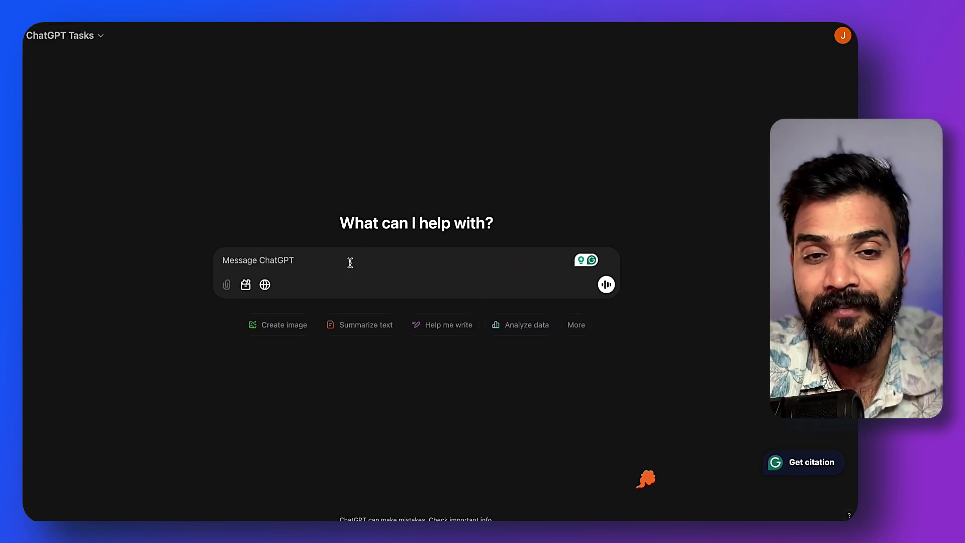
{"action": "key", "text": "super+v"}
{"action": "left_click", "coordinate": [606, 285]}
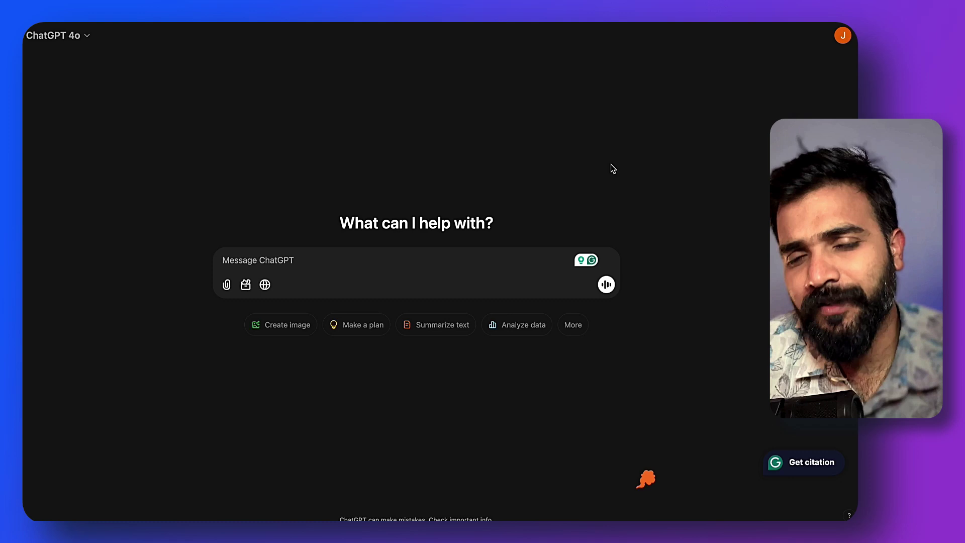
Paste the two-paragraph push-pull-legs workout-plan request into the message box
{"action": "type", "text": "Create a full-body 60 minute workout plan for Monday, Tuesday Wednesday, Thursday, Friday and saturday, 11 AM and remind me to log my performance after each session.  Give me push pull legs sets"}
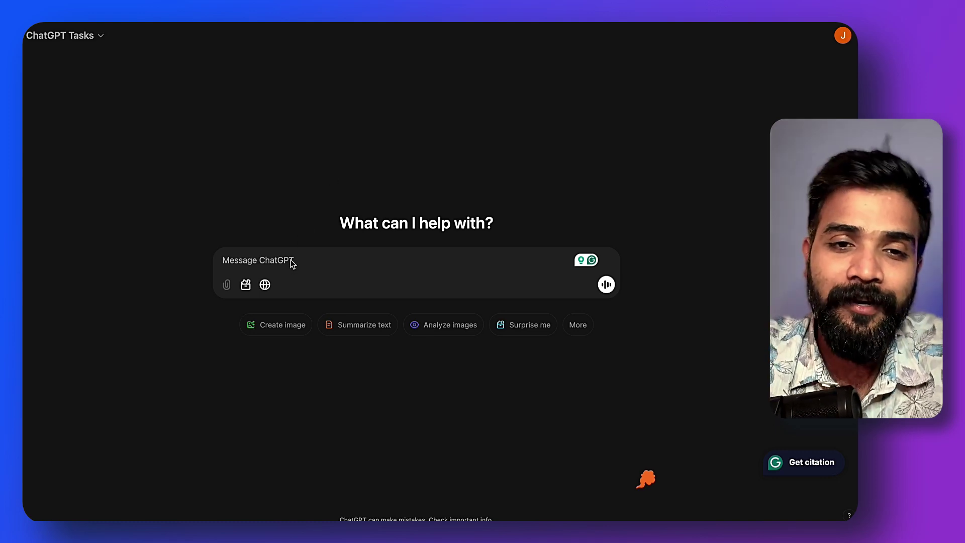
Enter the daily 8 AM Chinese practice prompt with a training session and task, then send it
{"action": "type", "text": "Every day at 8 AM remind me to practice my Chinese  Give me a training session  And then give me a task"}
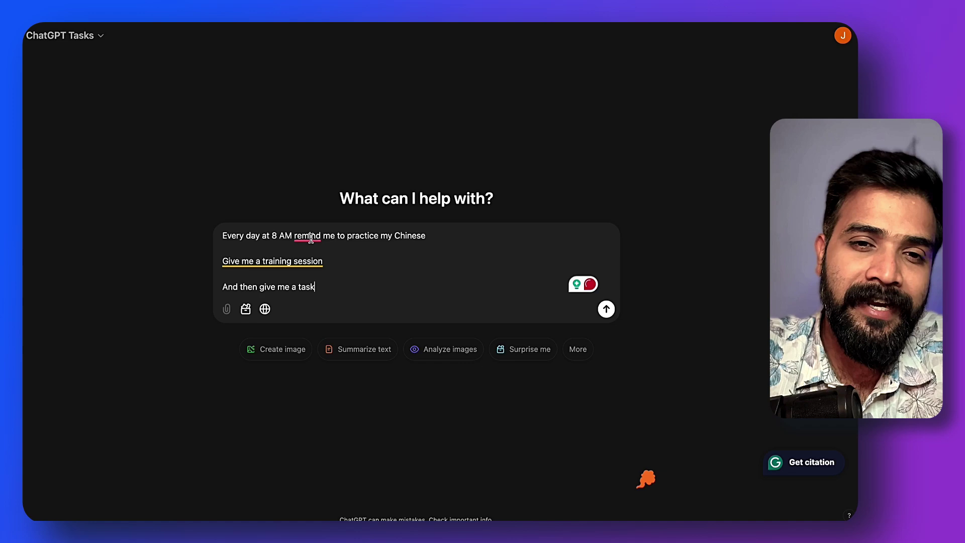
{"action": "left_click", "coordinate": [344, 261]}
{"action": "left_click", "coordinate": [335, 285]}
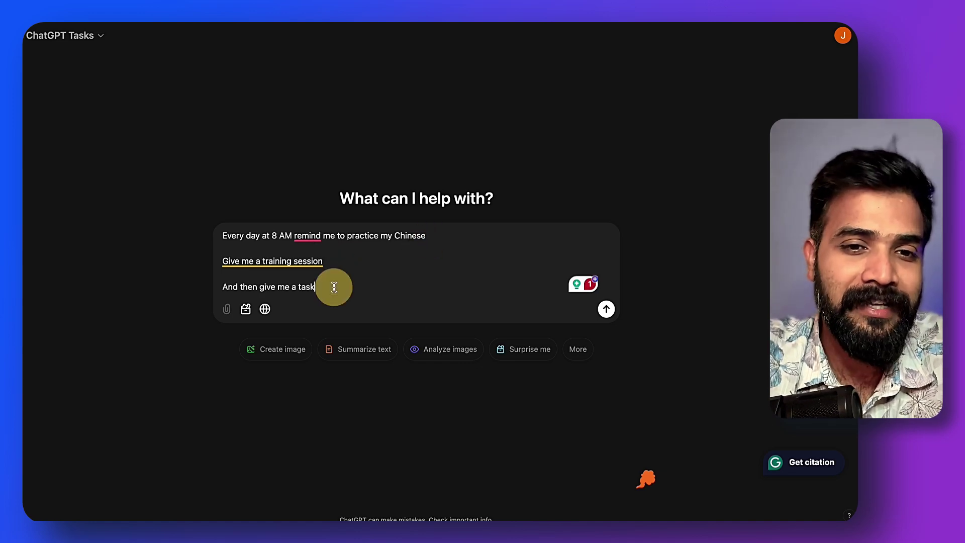